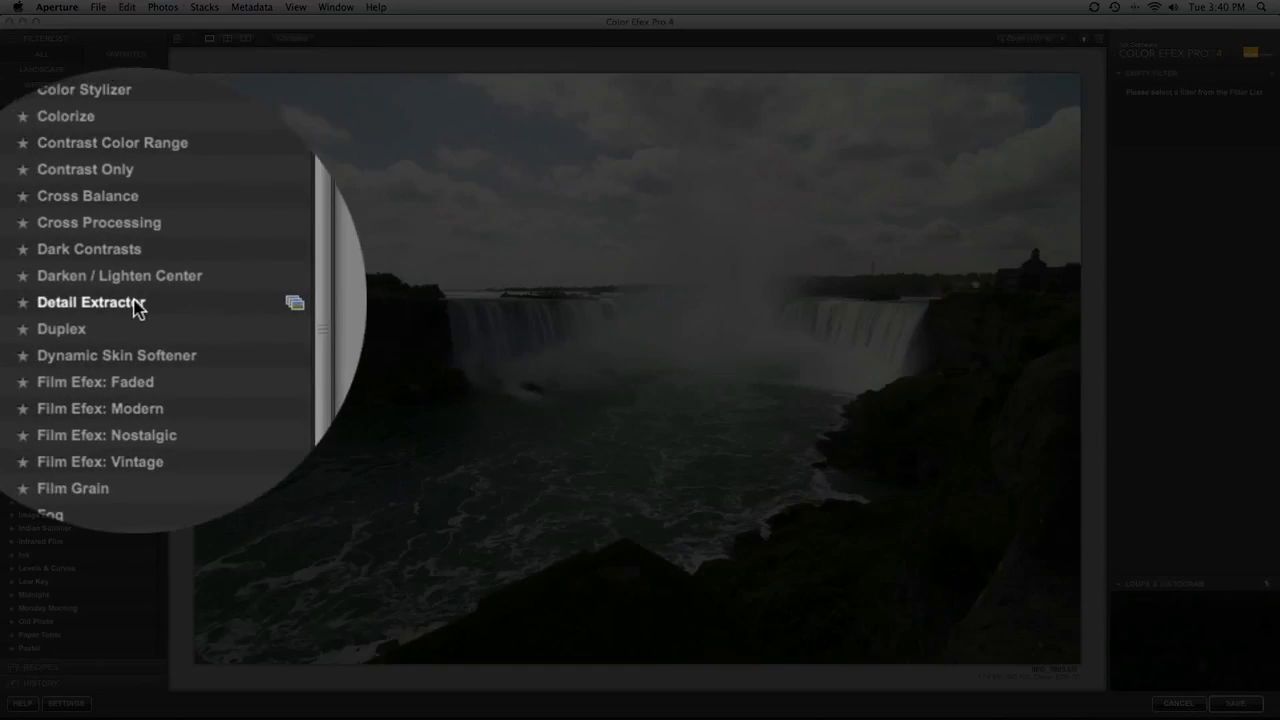
- Apply the Detail Extractor filter to the waterfall photo with Detail Extractor at 70% and Contrast at 40%
{"action": "left_click", "coordinate": [68, 302]}
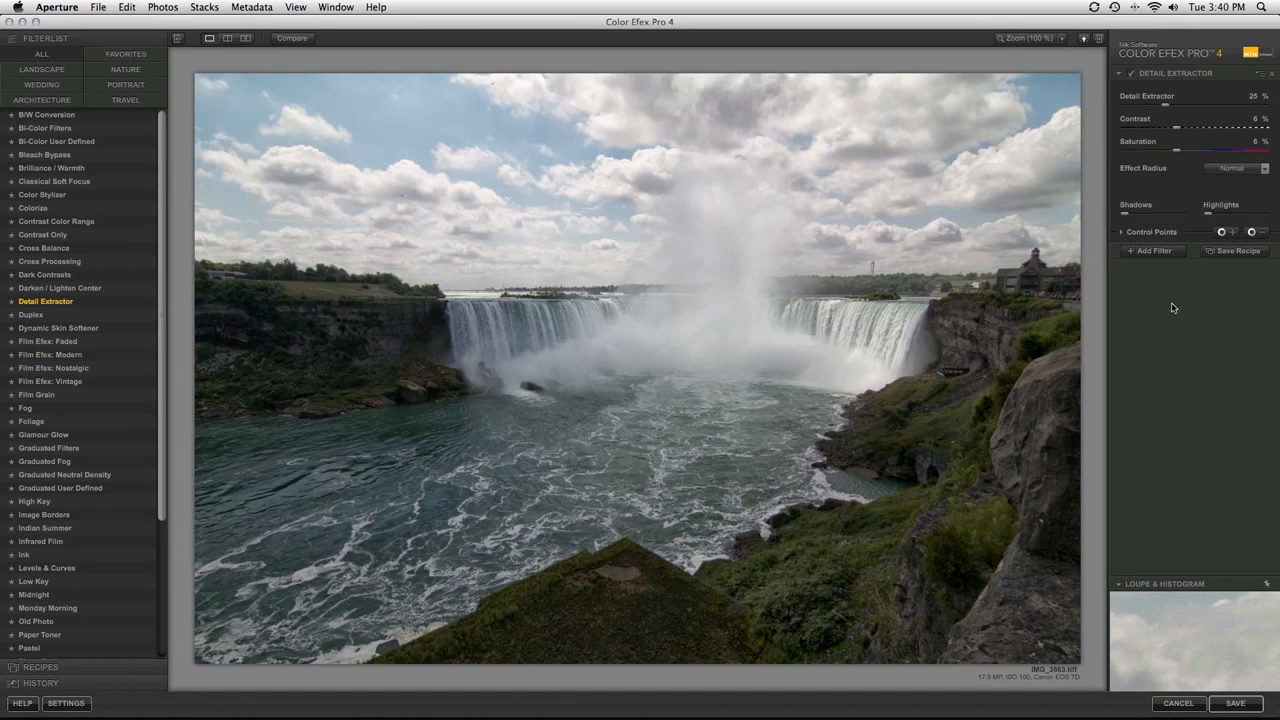
{"action": "left_click", "coordinate": [1252, 98]}
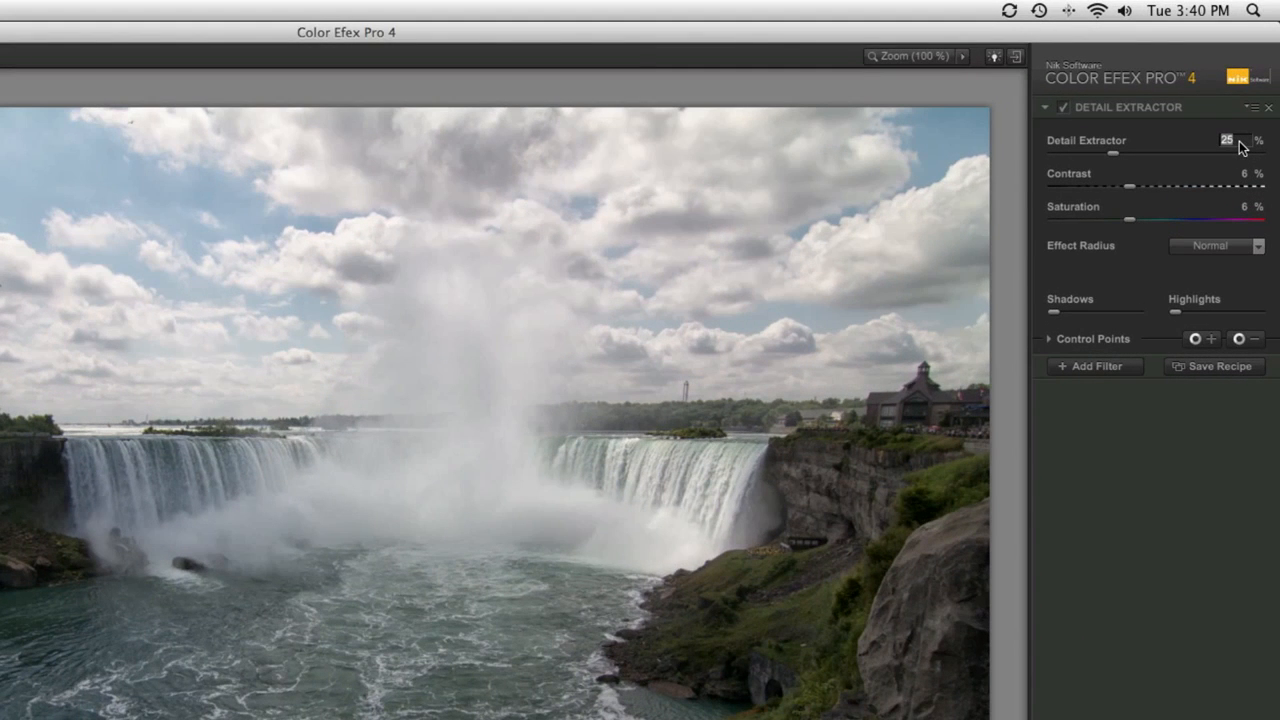
{"action": "type", "text": "70"}
{"action": "key", "text": "Return"}
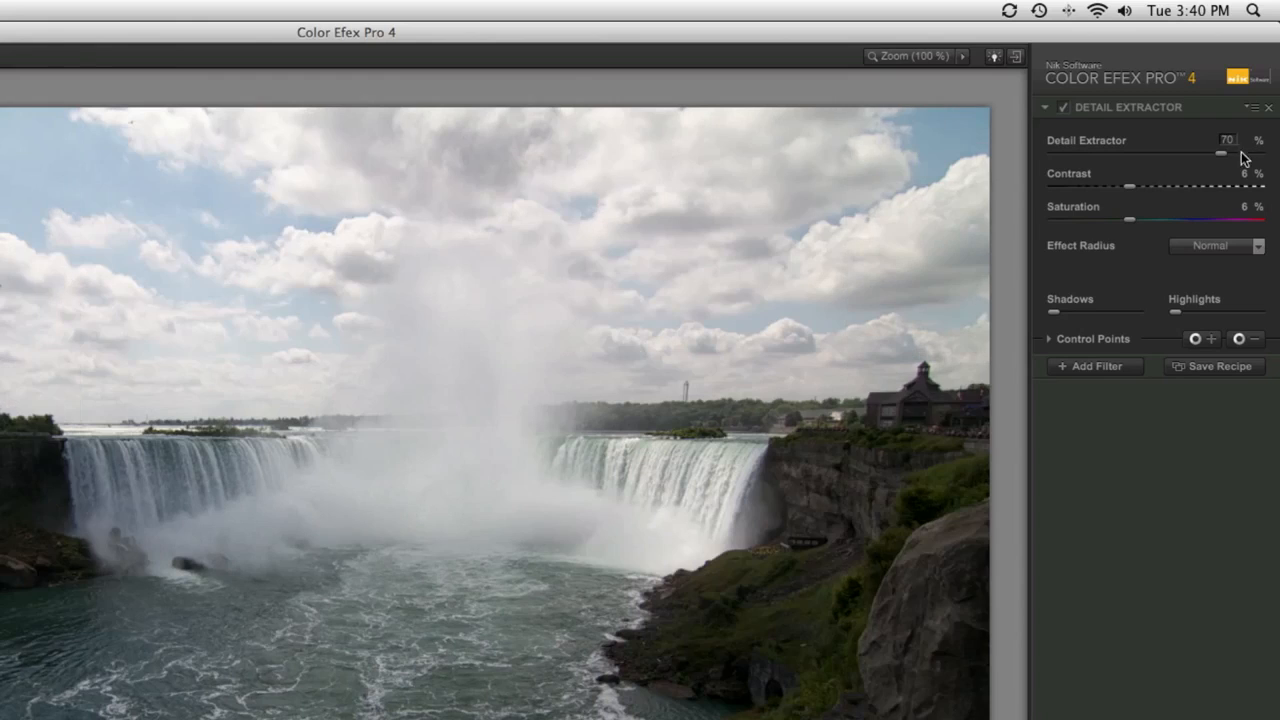
{"action": "left_click", "coordinate": [1248, 176]}
{"action": "type", "text": "40"}
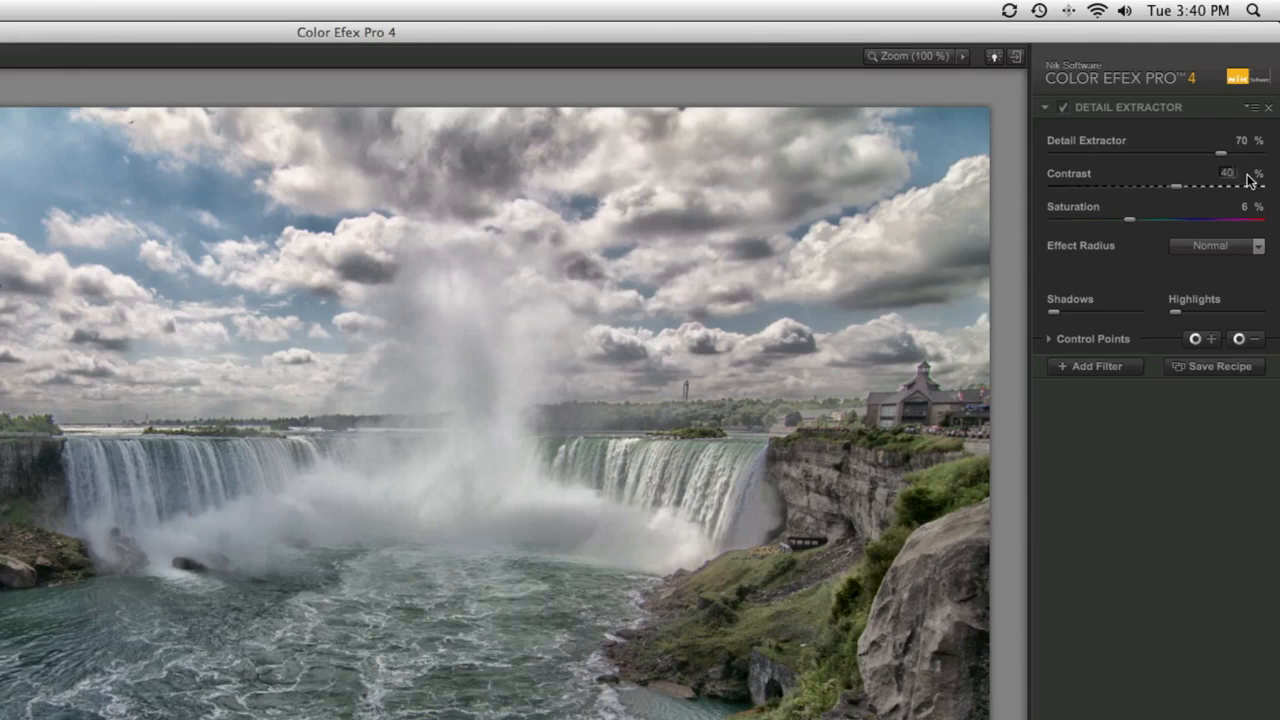
{"action": "key", "text": "Return"}
- Set the Detail Extractor filter's Saturation to 70% and its Effect Radius to Fine
{"action": "left_click", "coordinate": [1246, 207]}
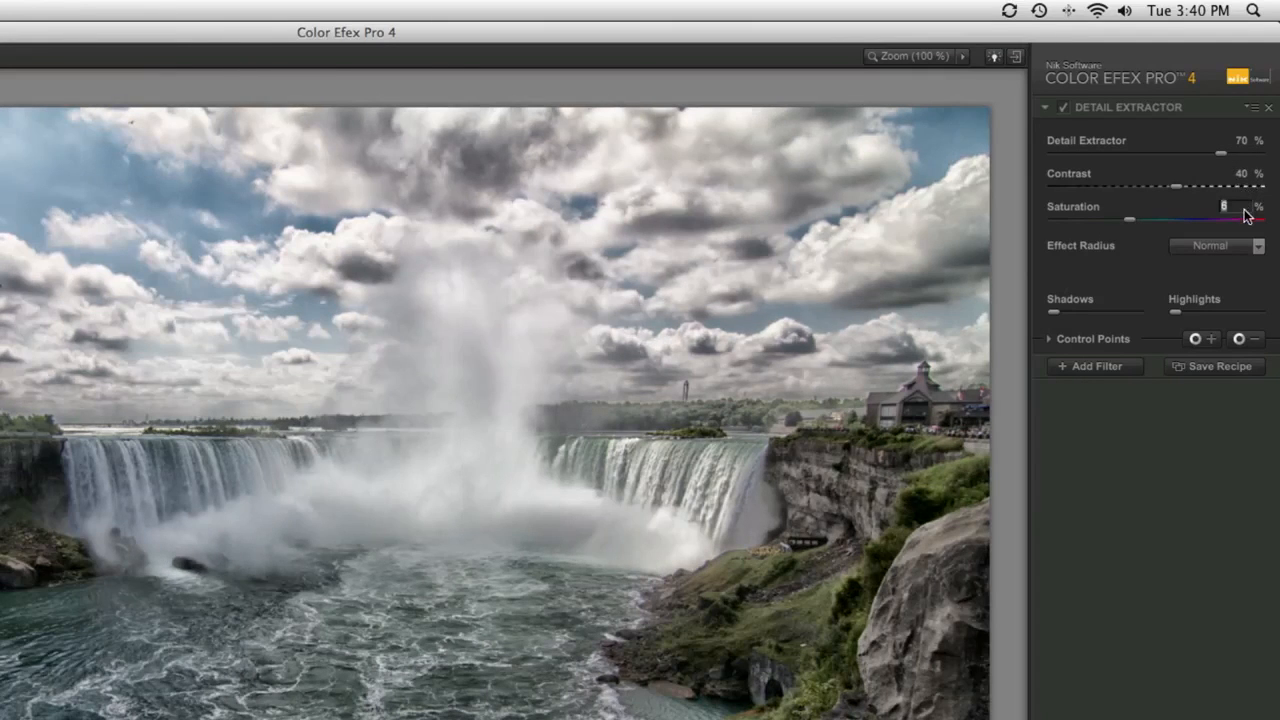
{"action": "type", "text": "70"}
{"action": "key", "text": "Return"}
{"action": "left_click", "coordinate": [1210, 247]}
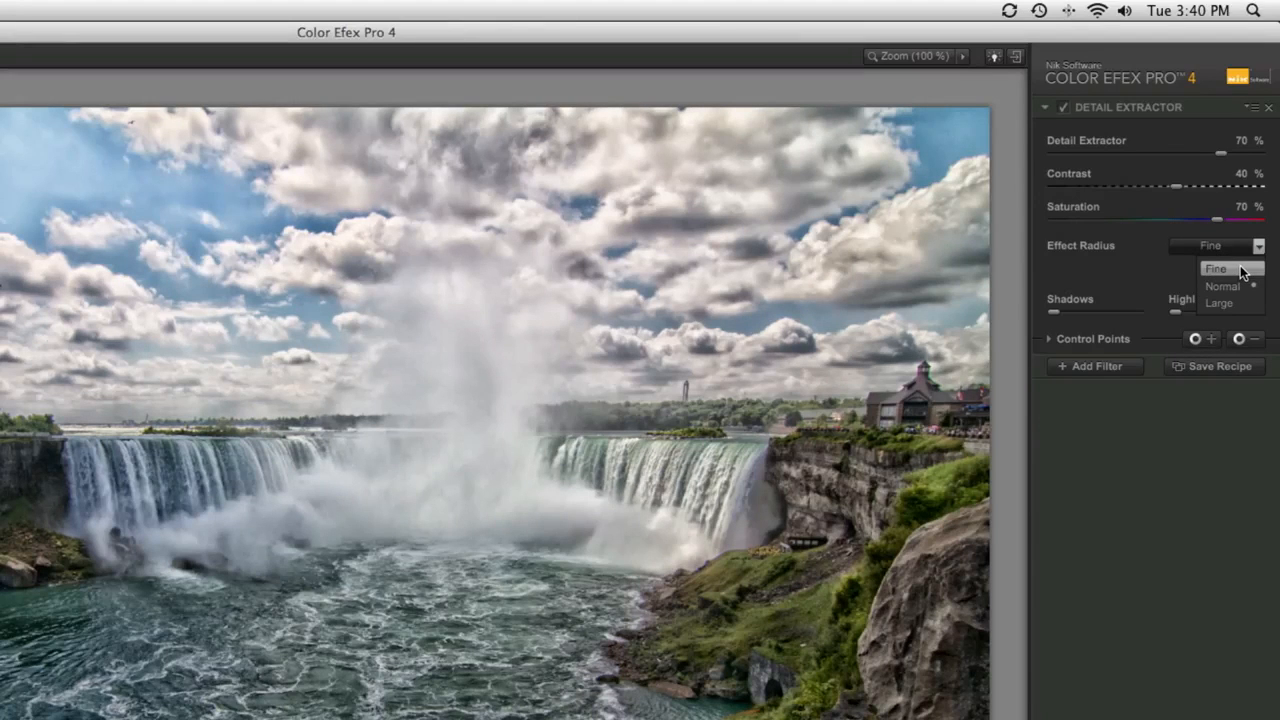
{"action": "left_click", "coordinate": [1241, 270]}
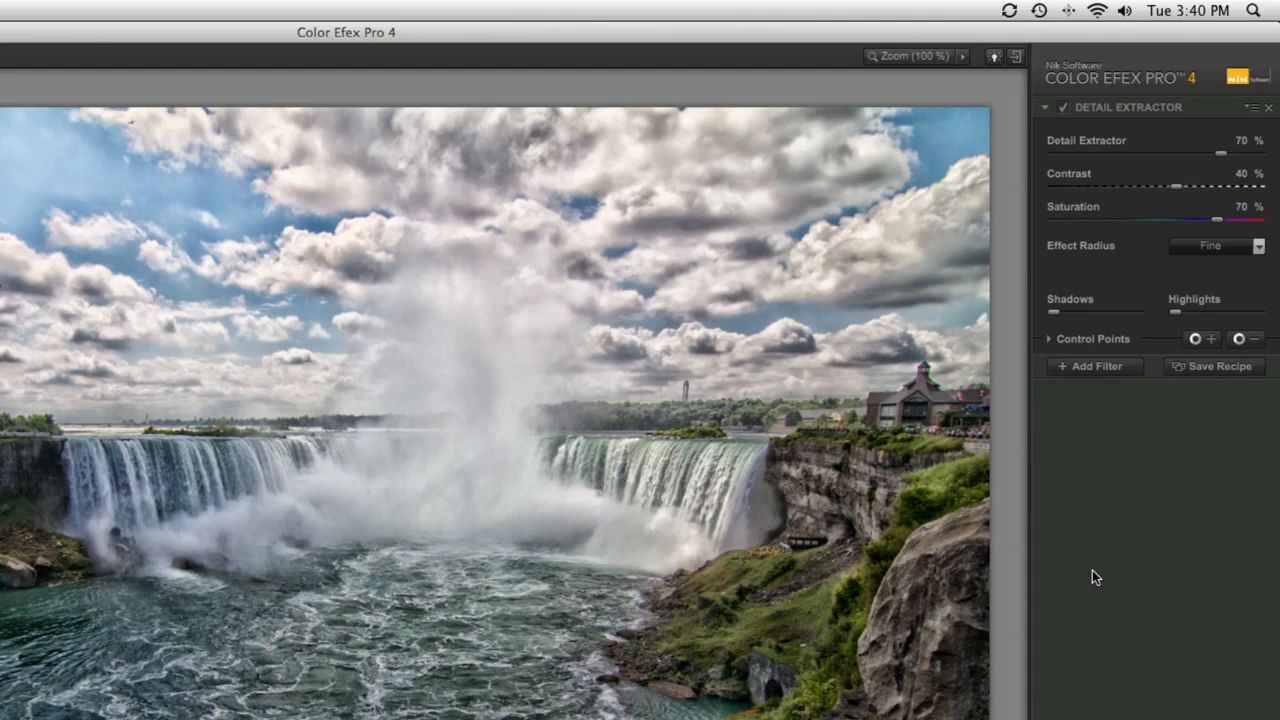
- Stack a Foliage filter on the photo using Method 3 with Enhance Foliage at 60%
{"action": "left_click", "coordinate": [1093, 368]}
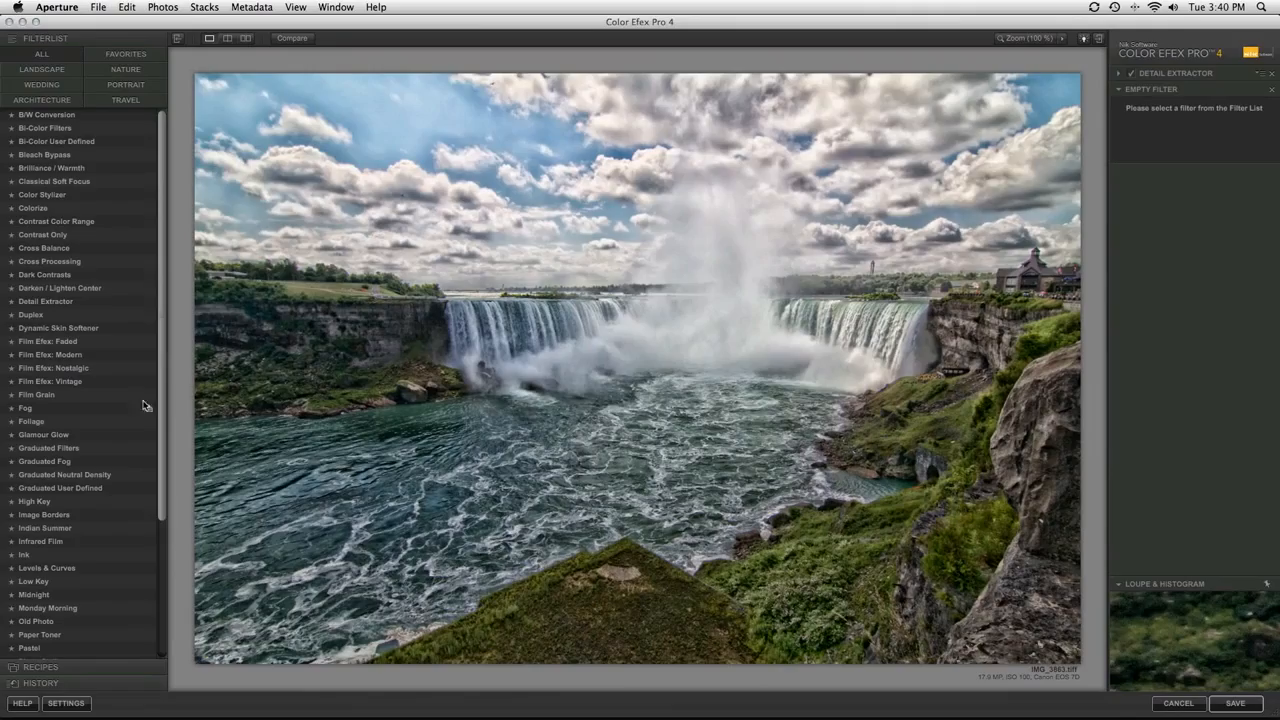
{"action": "left_click", "coordinate": [42, 421]}
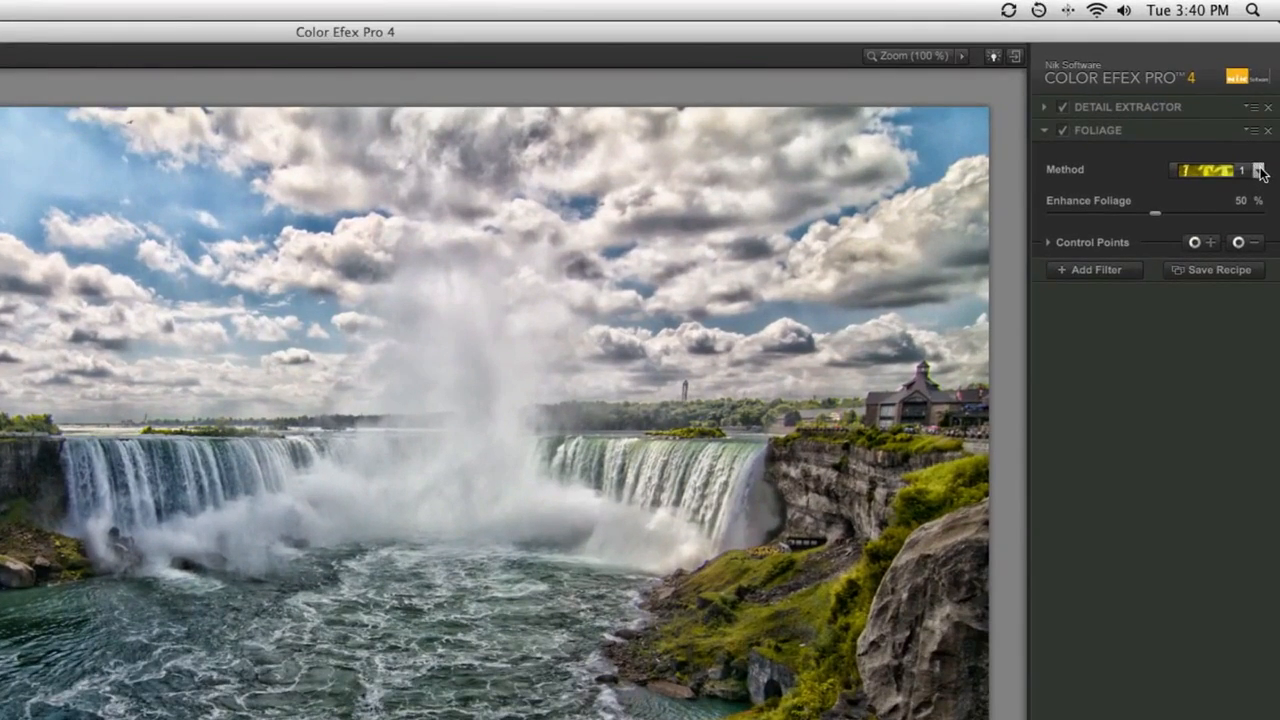
{"action": "left_click", "coordinate": [1260, 172]}
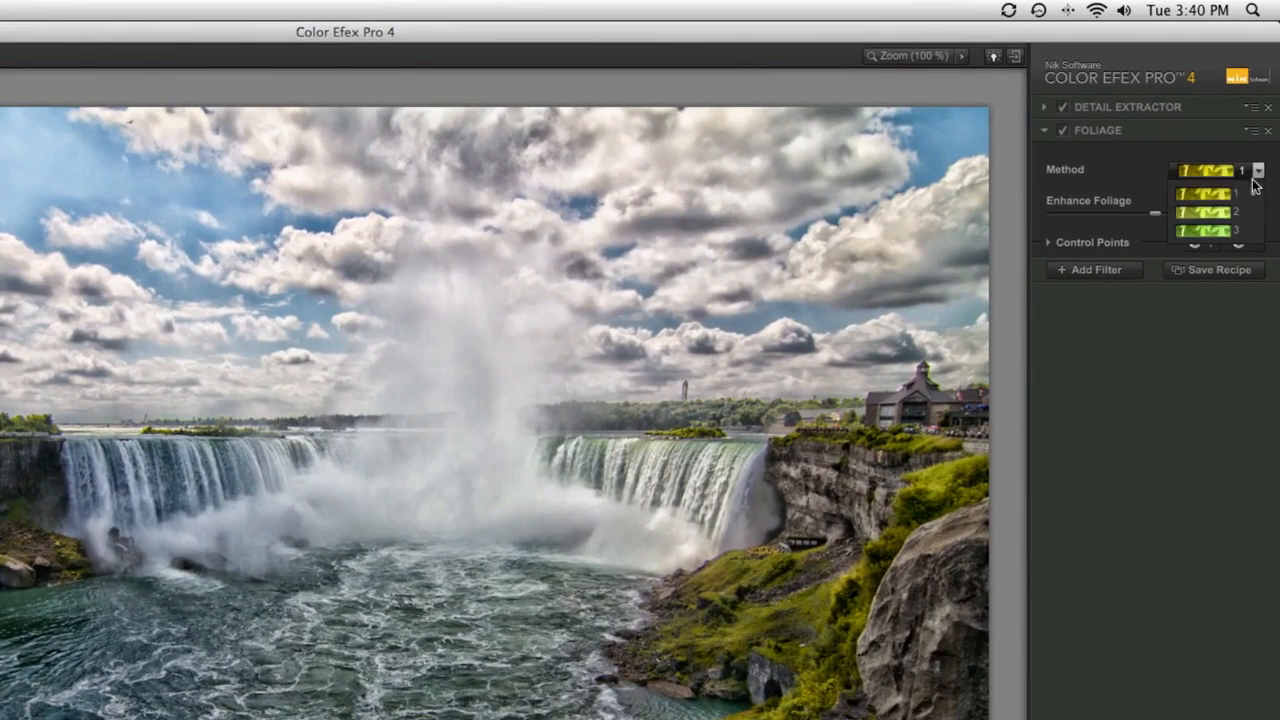
{"action": "left_click", "coordinate": [1228, 229]}
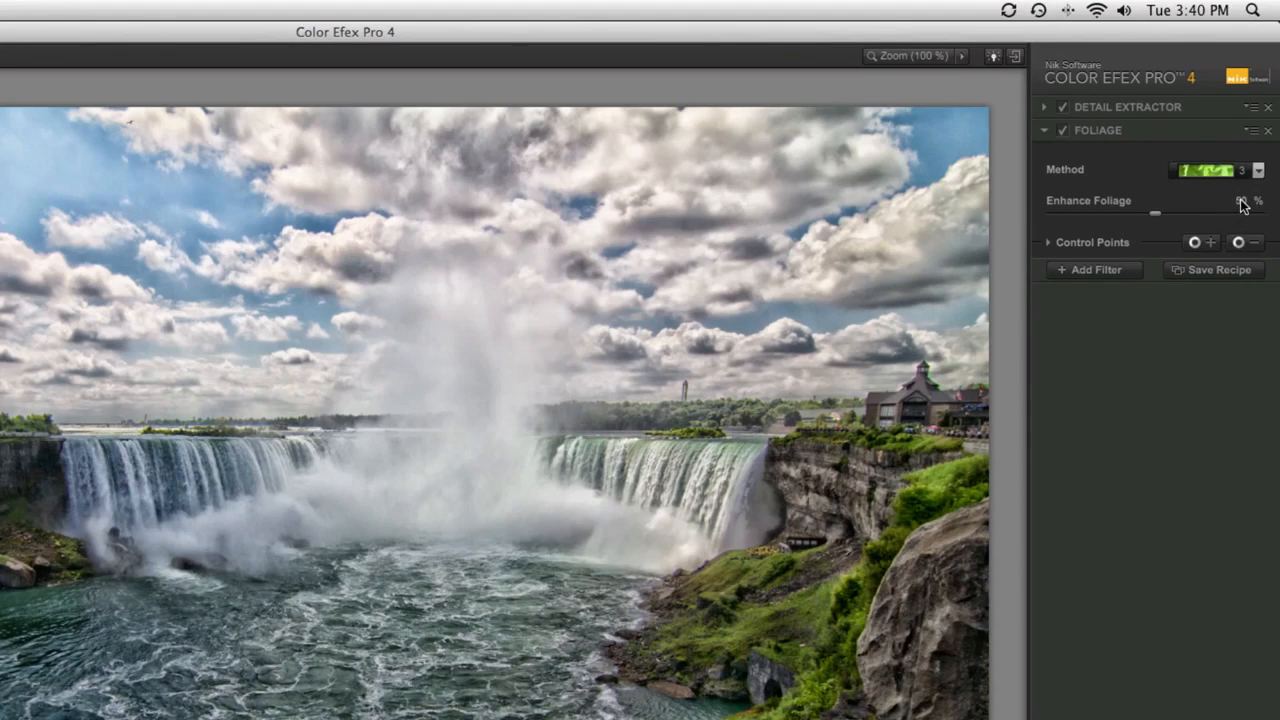
{"action": "left_click", "coordinate": [1241, 201]}
{"action": "type", "text": "60"}
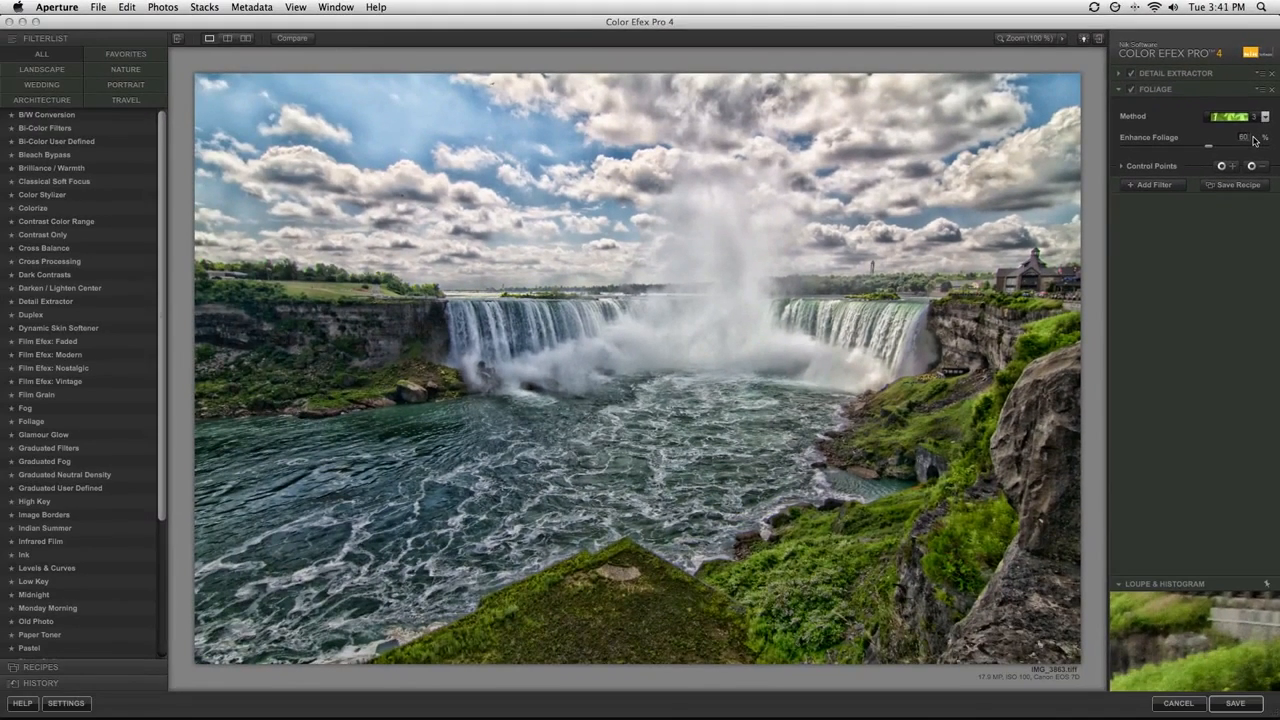
{"action": "key", "text": "Return"}
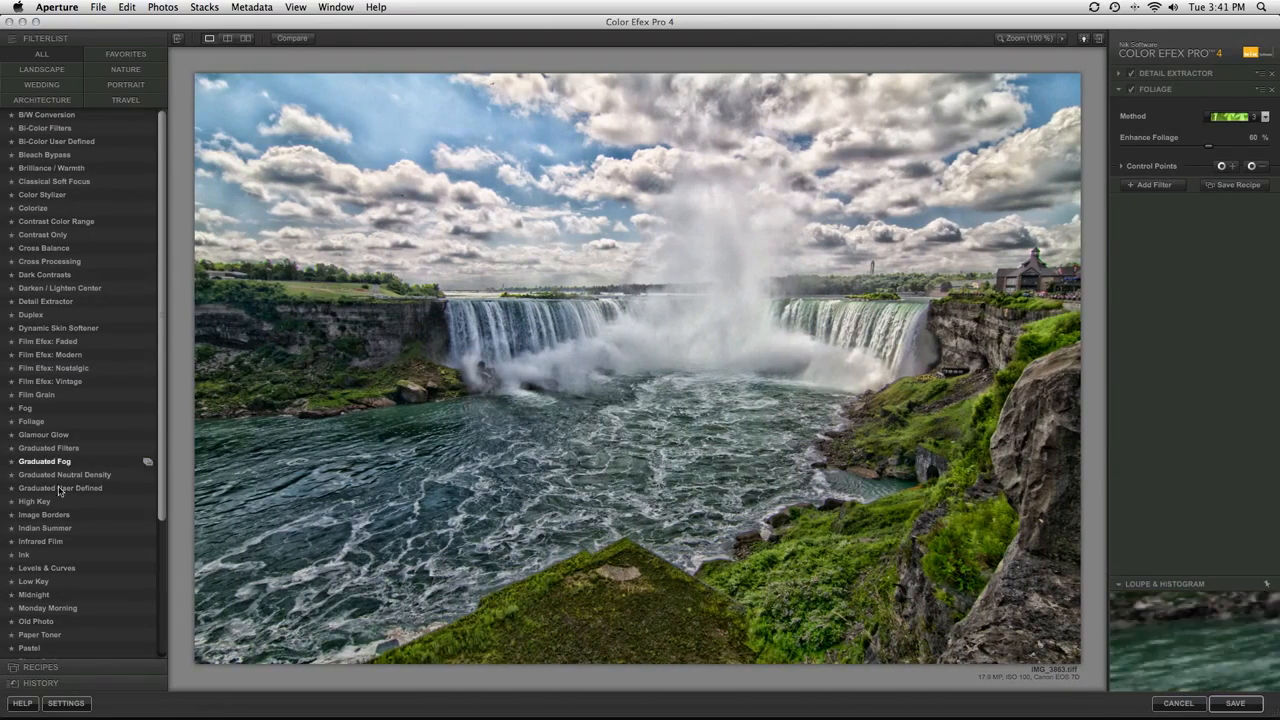
- Stack a Sunlight filter on the photo with Light Strength at 30% and Brightness at 60%
{"action": "scroll", "coordinate": [68, 530], "scroll_direction": "down", "scroll_amount": 5}
{"action": "scroll", "coordinate": [140, 490], "scroll_direction": "down", "scroll_amount": 5}
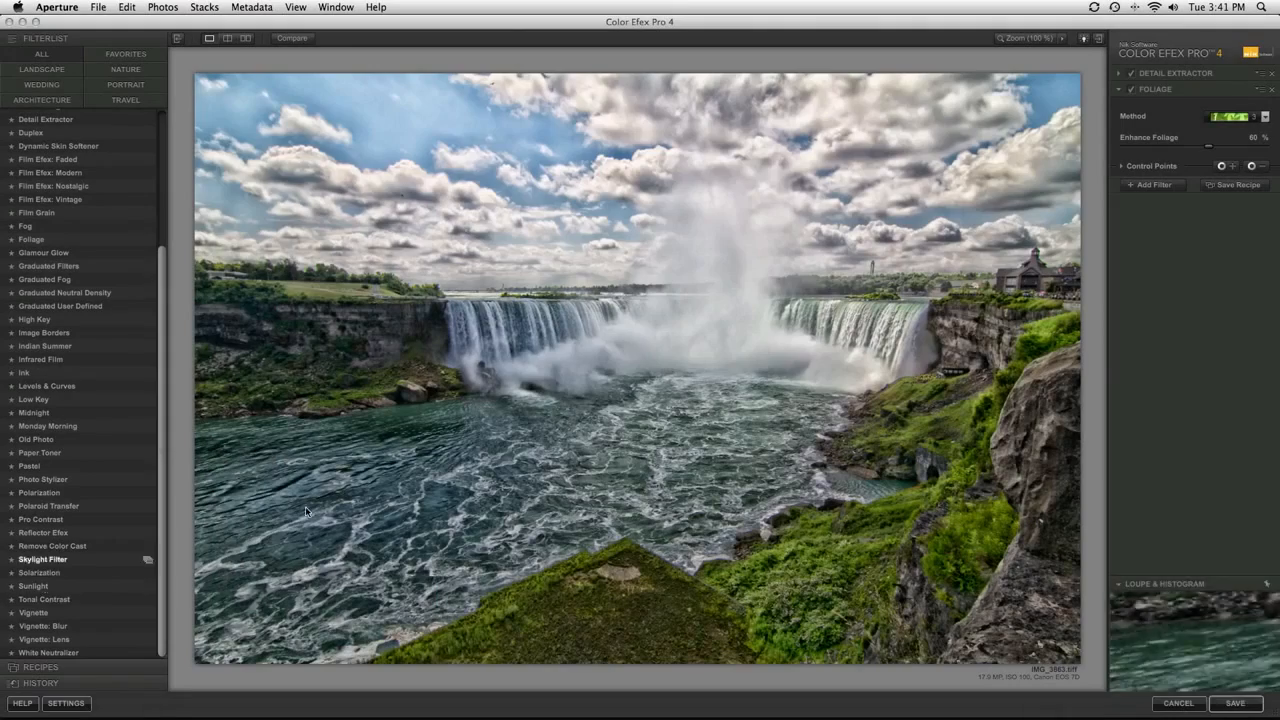
{"action": "left_click", "coordinate": [1170, 185]}
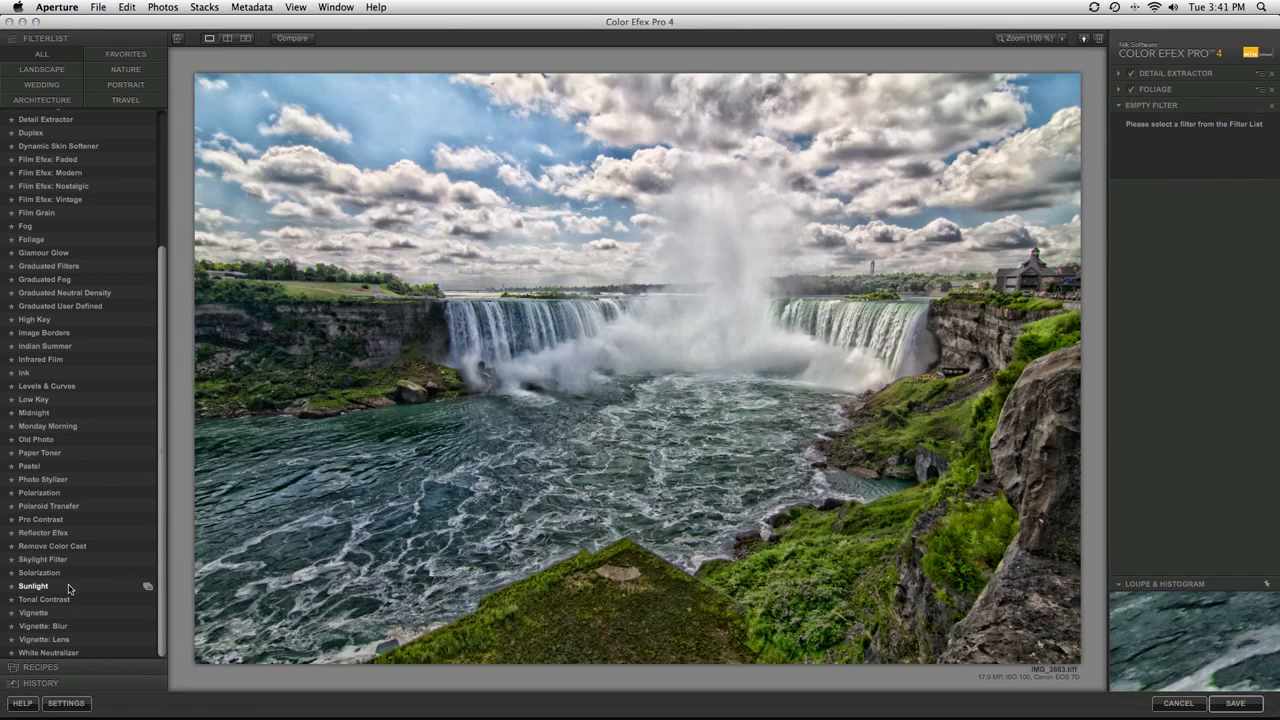
{"action": "left_click", "coordinate": [74, 588]}
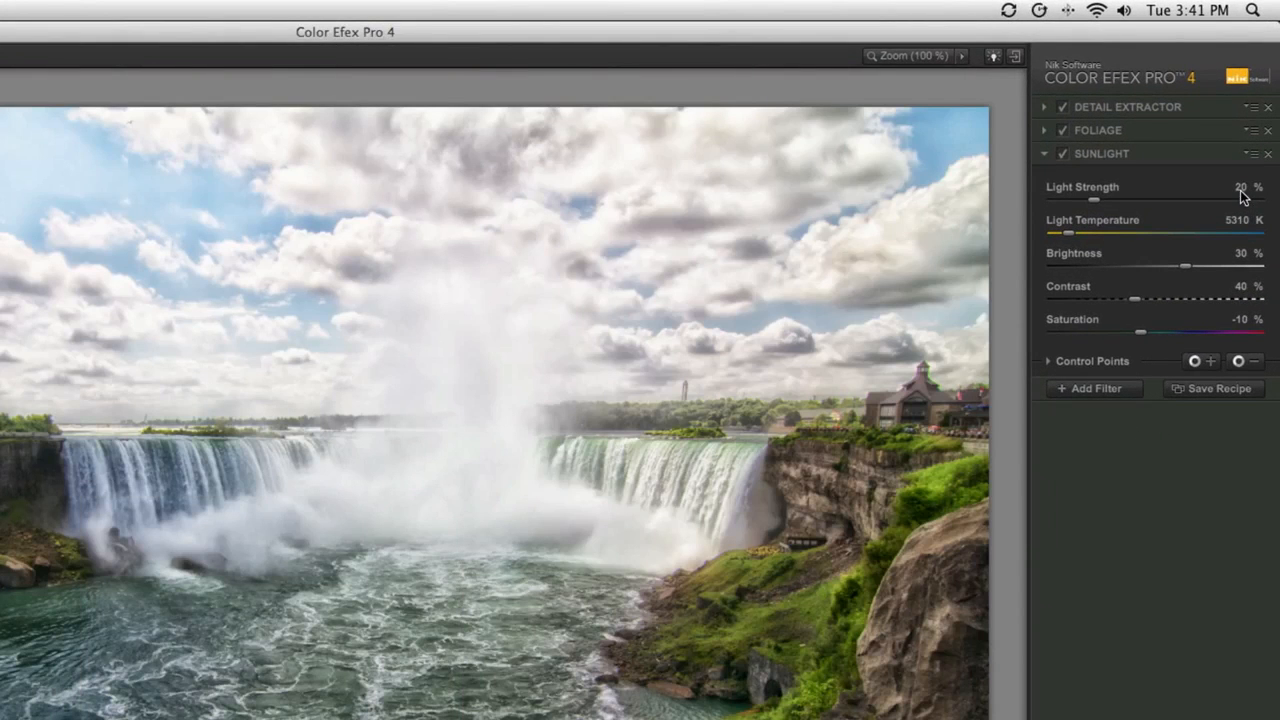
{"action": "left_click", "coordinate": [1240, 188]}
{"action": "type", "text": "30"}
{"action": "key", "text": "Return"}
{"action": "left_click", "coordinate": [1240, 254]}
{"action": "type", "text": "60"}
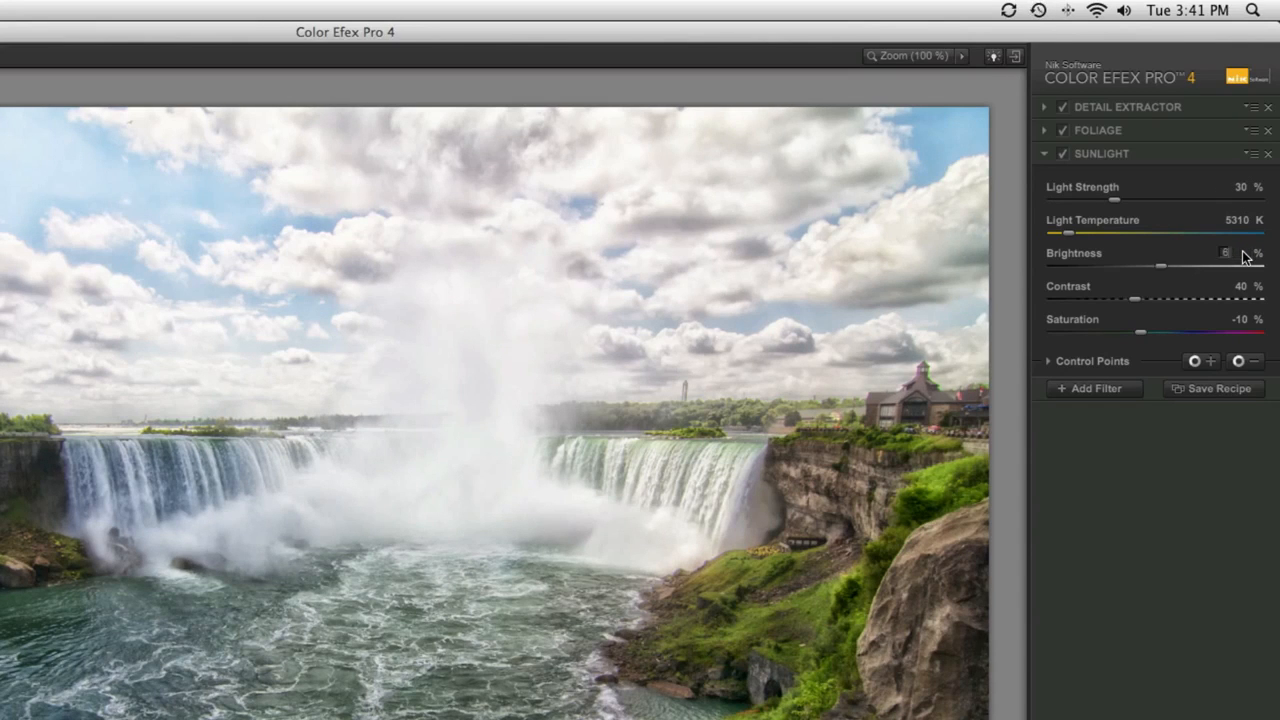
{"action": "key", "text": "Return"}
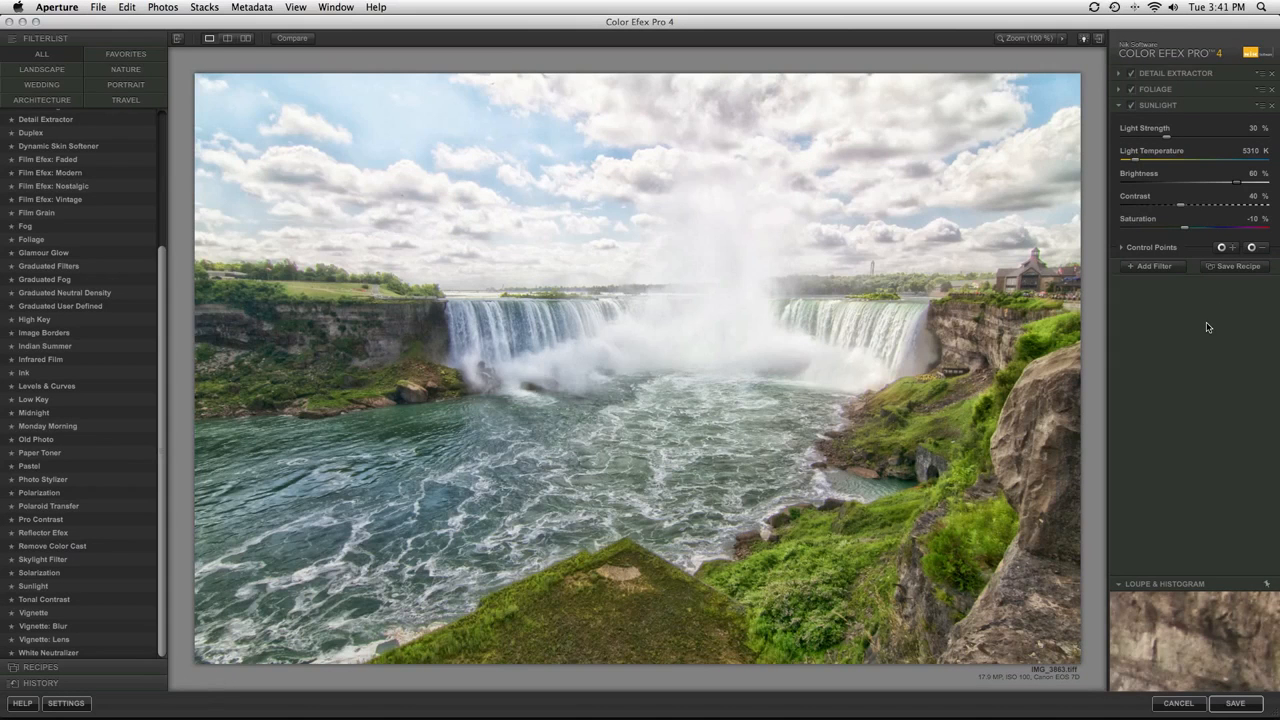
- Stack a Brilliance / Warmth filter on the photo, raising Saturation to 40% and adding moderate Warmth
{"action": "left_click", "coordinate": [1160, 266]}
{"action": "scroll", "coordinate": [30, 177], "scroll_direction": "up", "scroll_amount": 5}
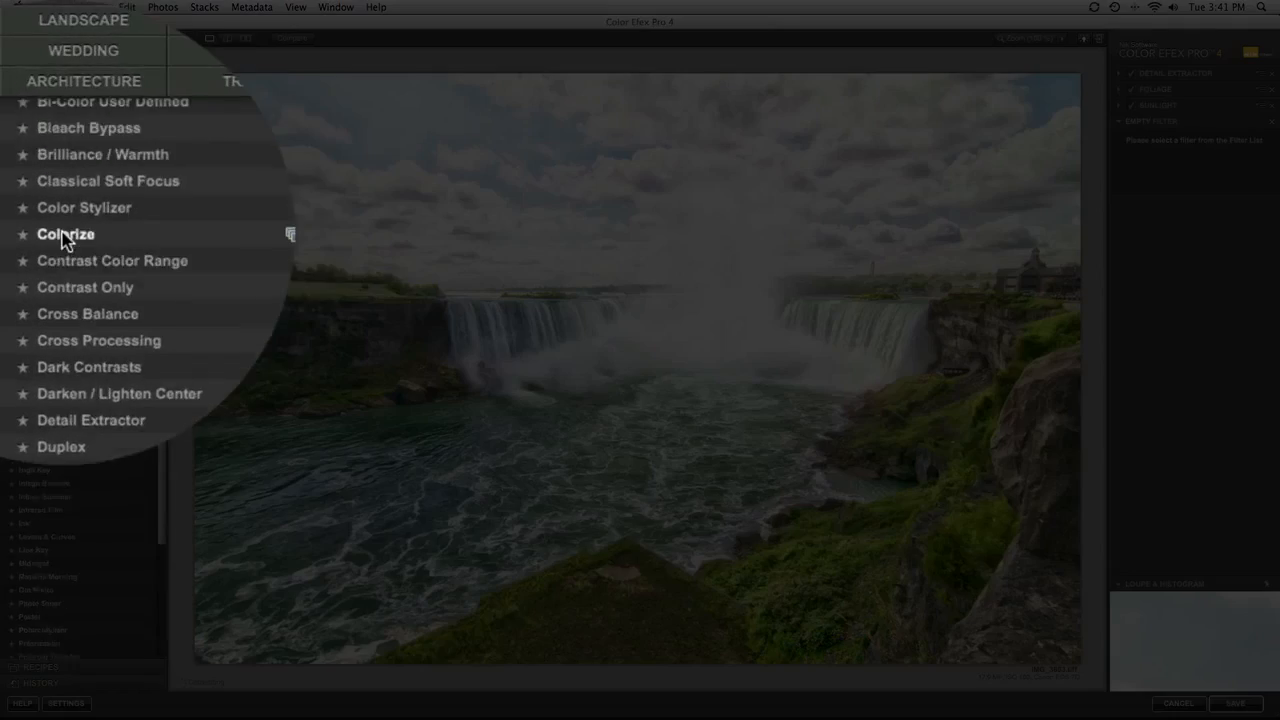
{"action": "left_click", "coordinate": [117, 232]}
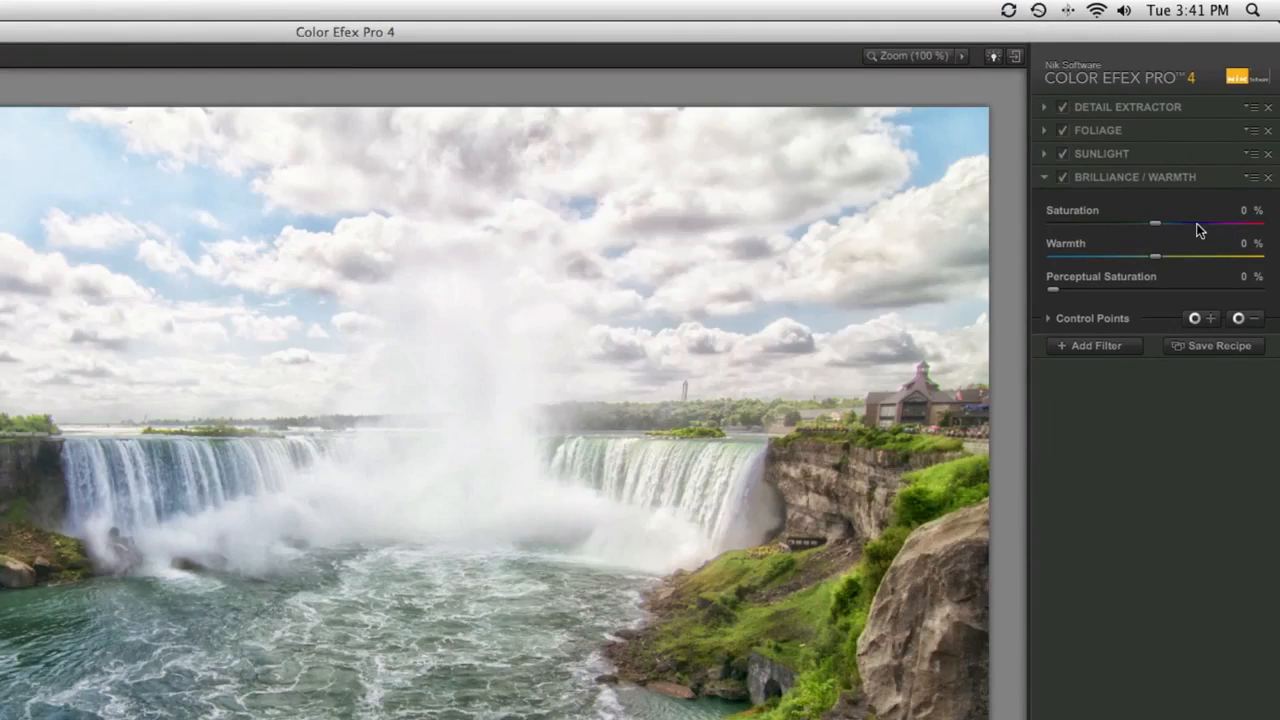
{"action": "left_click", "coordinate": [1196, 223]}
{"action": "left_click", "coordinate": [1201, 258]}
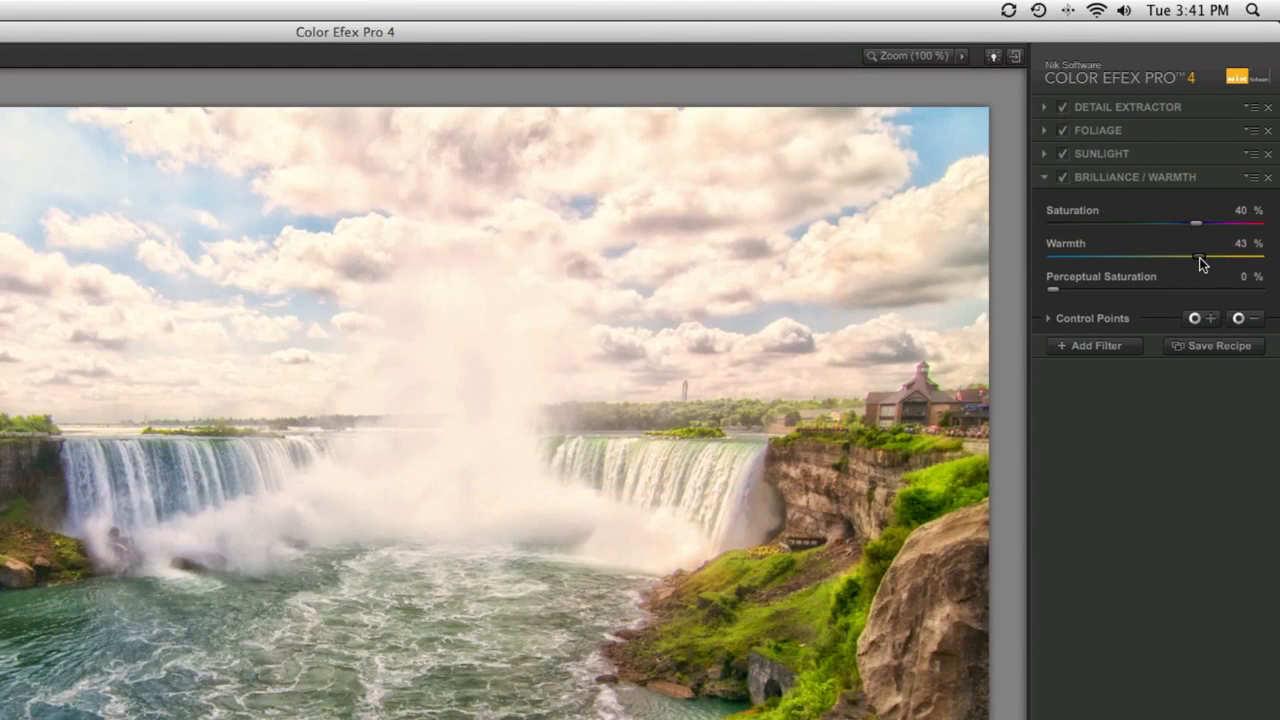
{"action": "left_click_drag", "start_coordinate": [1199, 257], "coordinate": [1183, 256]}
- Place Brilliance / Warmth control points across the sky and reduce the filter to 28% Saturation and 21% Warmth
{"action": "left_click", "coordinate": [702, 257]}
{"action": "left_click_drag", "start_coordinate": [752, 263], "coordinate": [0, 241]}
{"action": "left_click_drag", "start_coordinate": [1193, 221], "coordinate": [1177, 253]}
- Save the filter stack as a custom recipe named "Niagara Falls" and return to the filter list
{"action": "left_click", "coordinate": [1240, 350]}
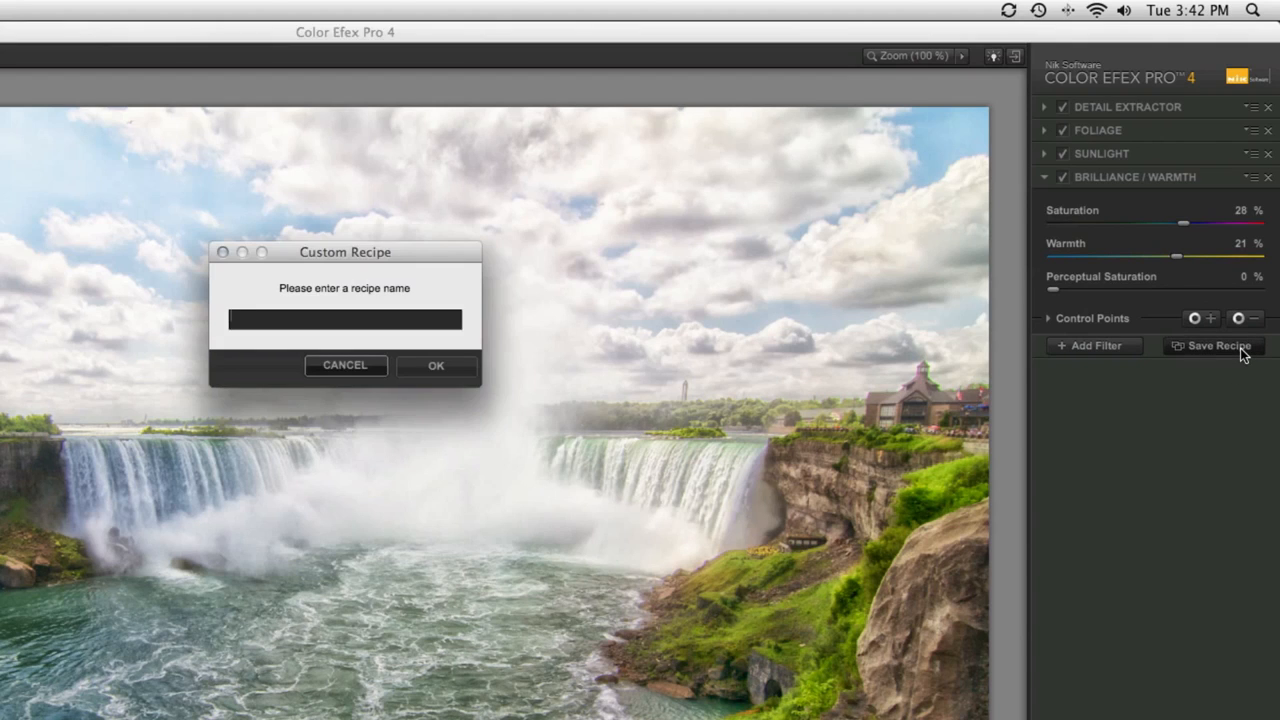
{"action": "type", "text": "Niagara"}
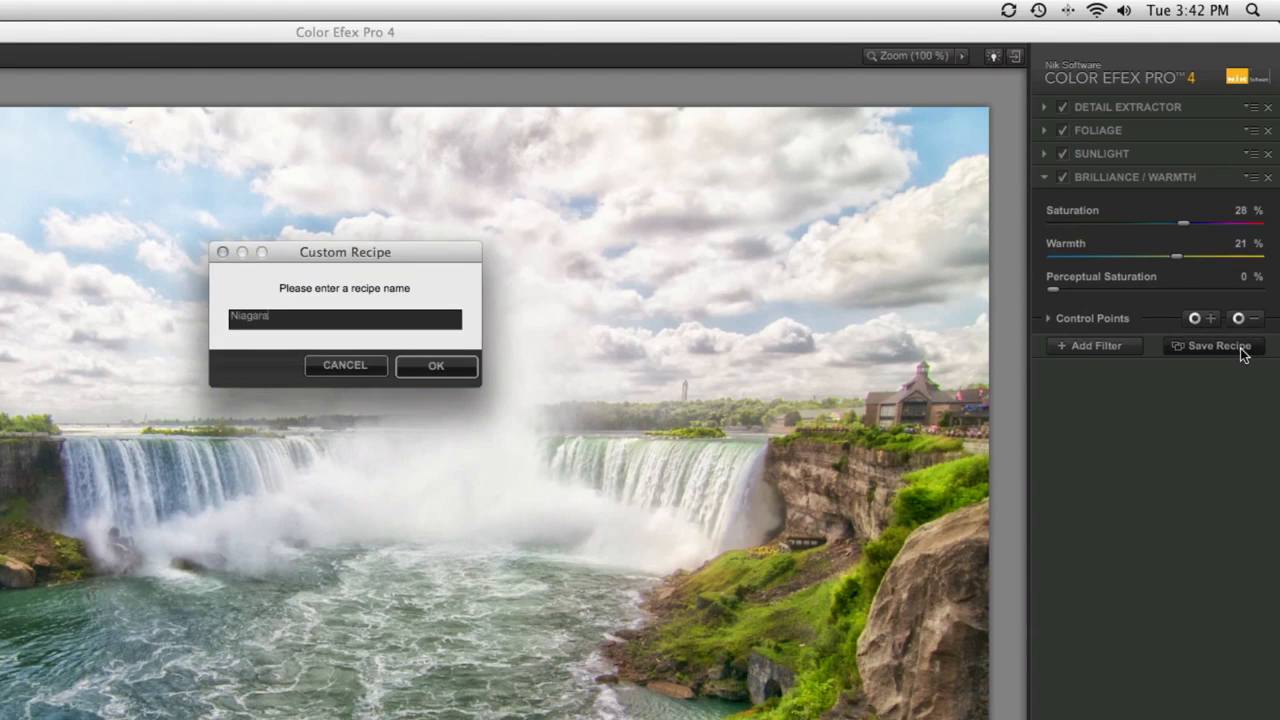
{"action": "type", "text": " Falls"}
{"action": "key", "text": "Return"}
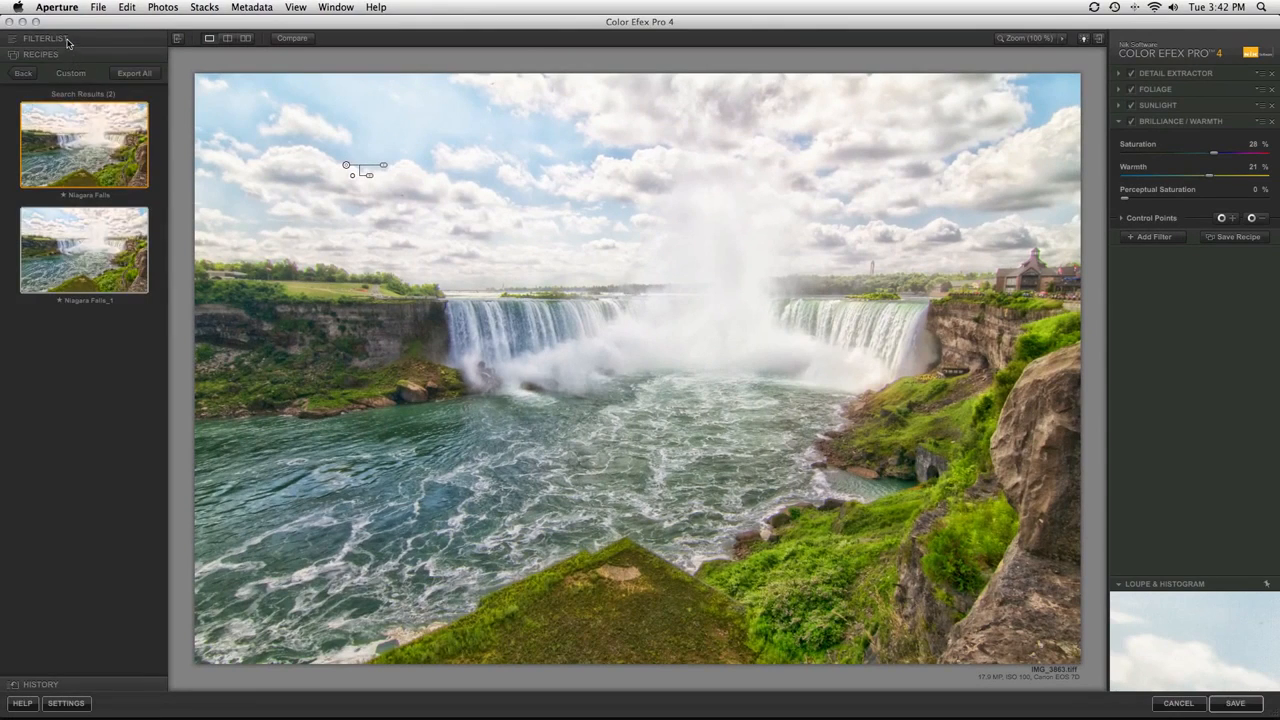
{"action": "left_click", "coordinate": [97, 58]}
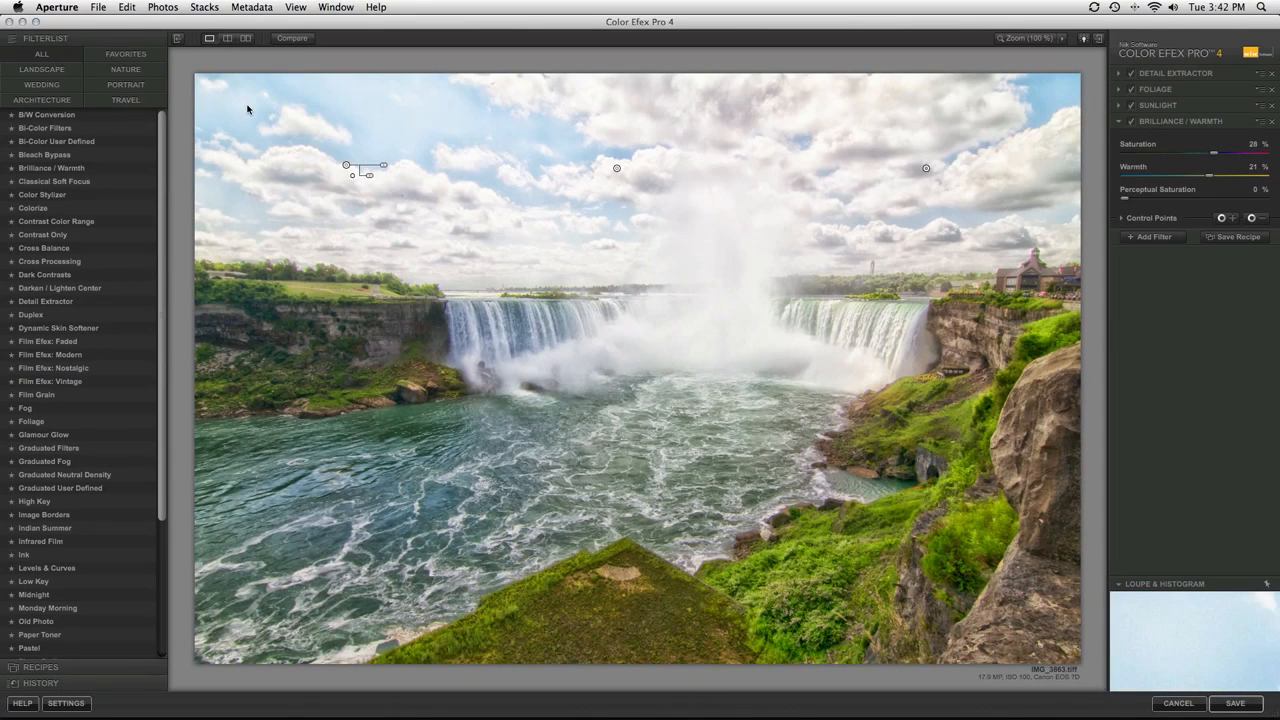
- Compare the edited waterfall photo with the original several times, ending on the edited version
{"action": "left_click", "coordinate": [307, 40]}
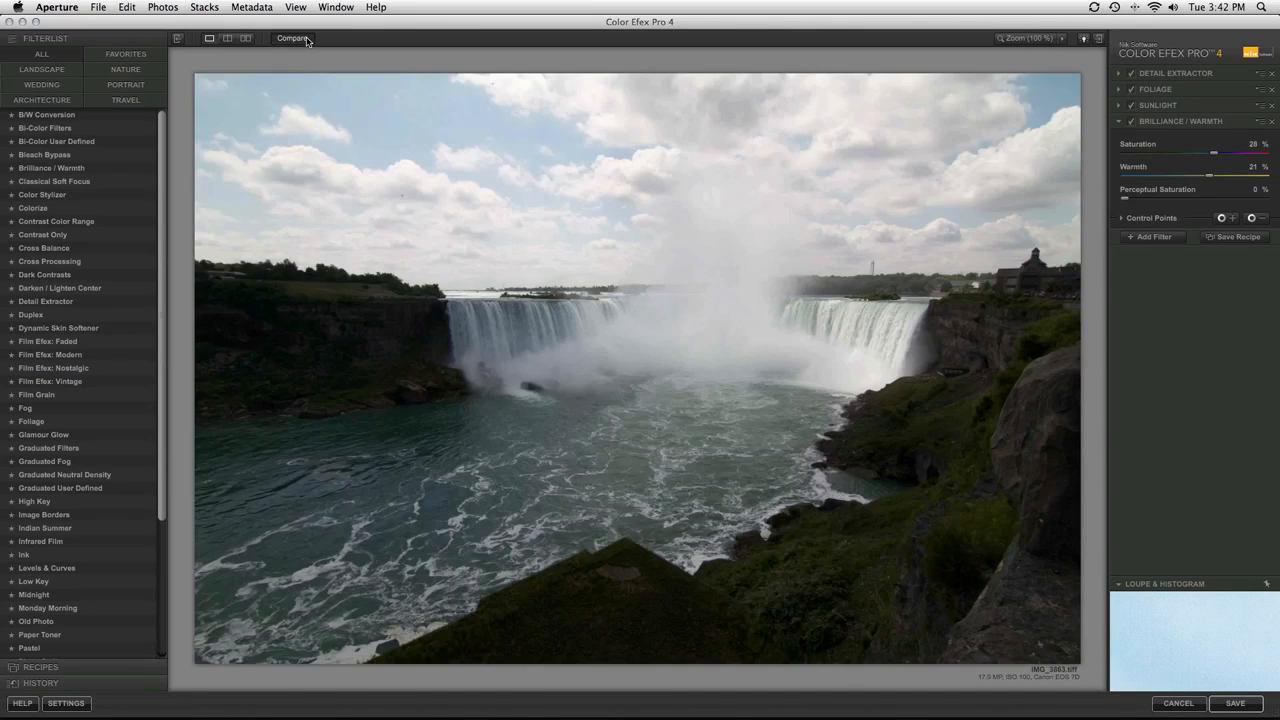
{"action": "left_click", "coordinate": [307, 40]}
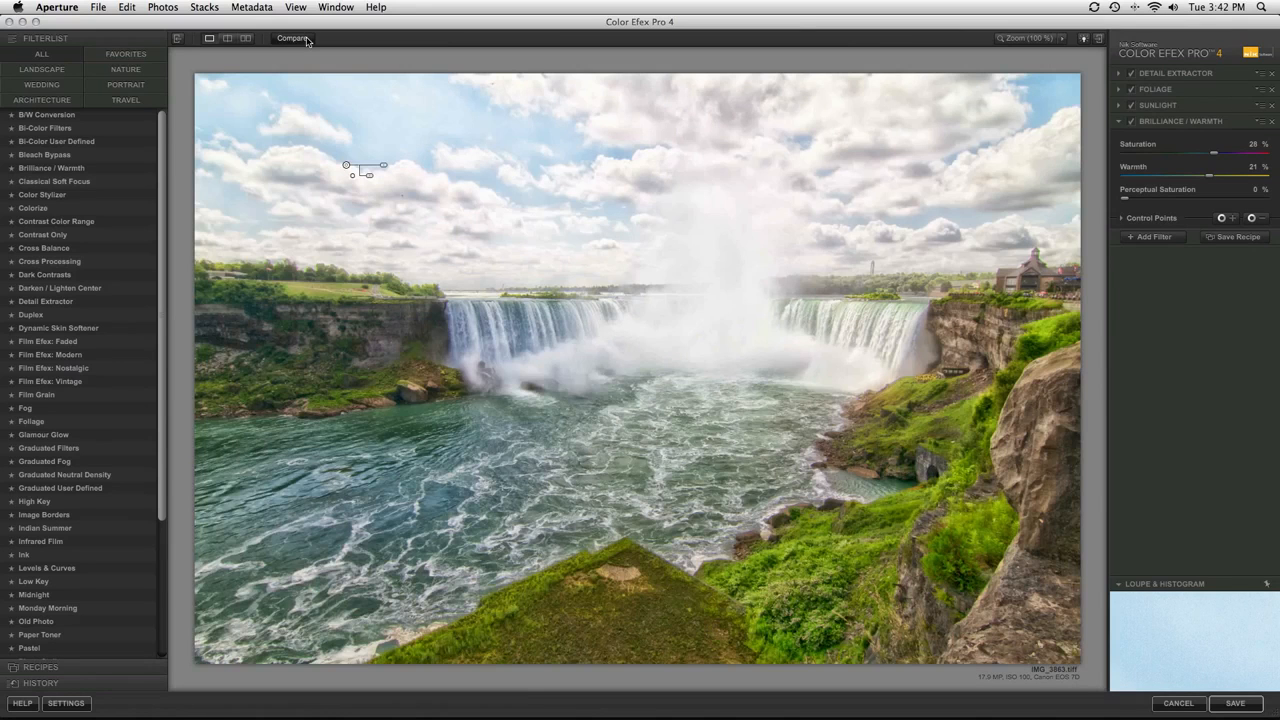
{"action": "left_click", "coordinate": [307, 40]}
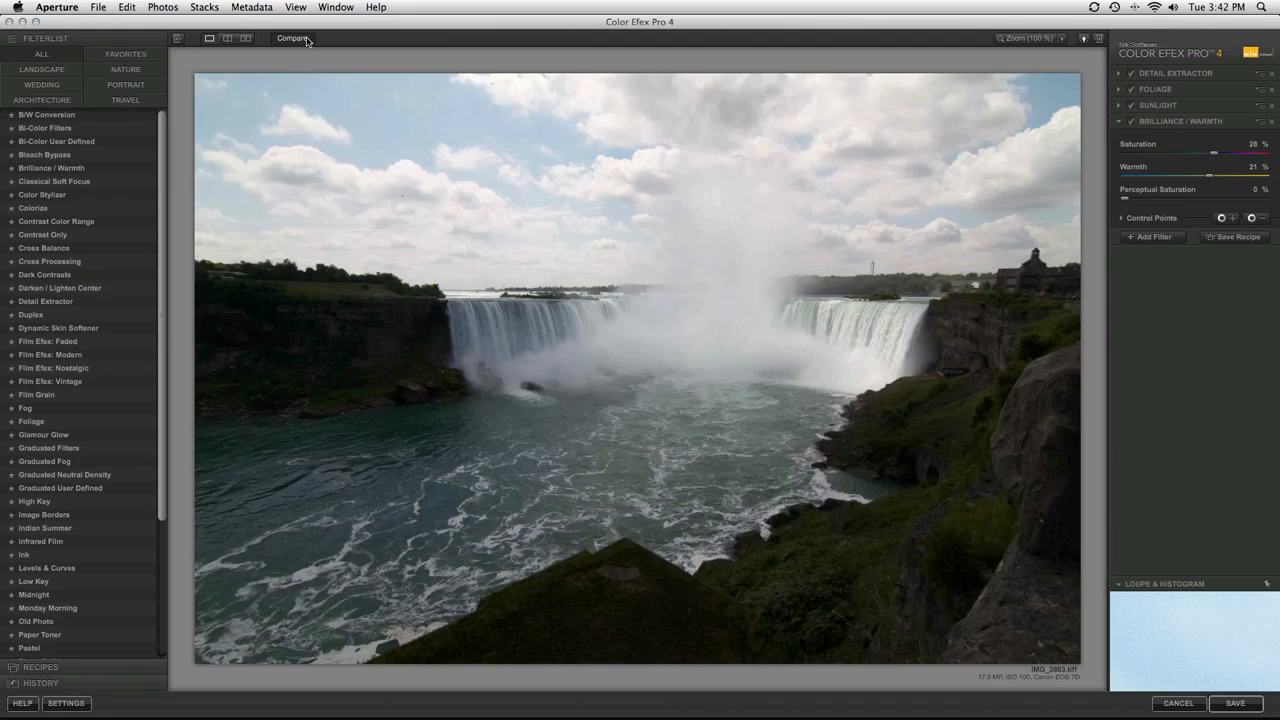
{"action": "left_click", "coordinate": [307, 40]}
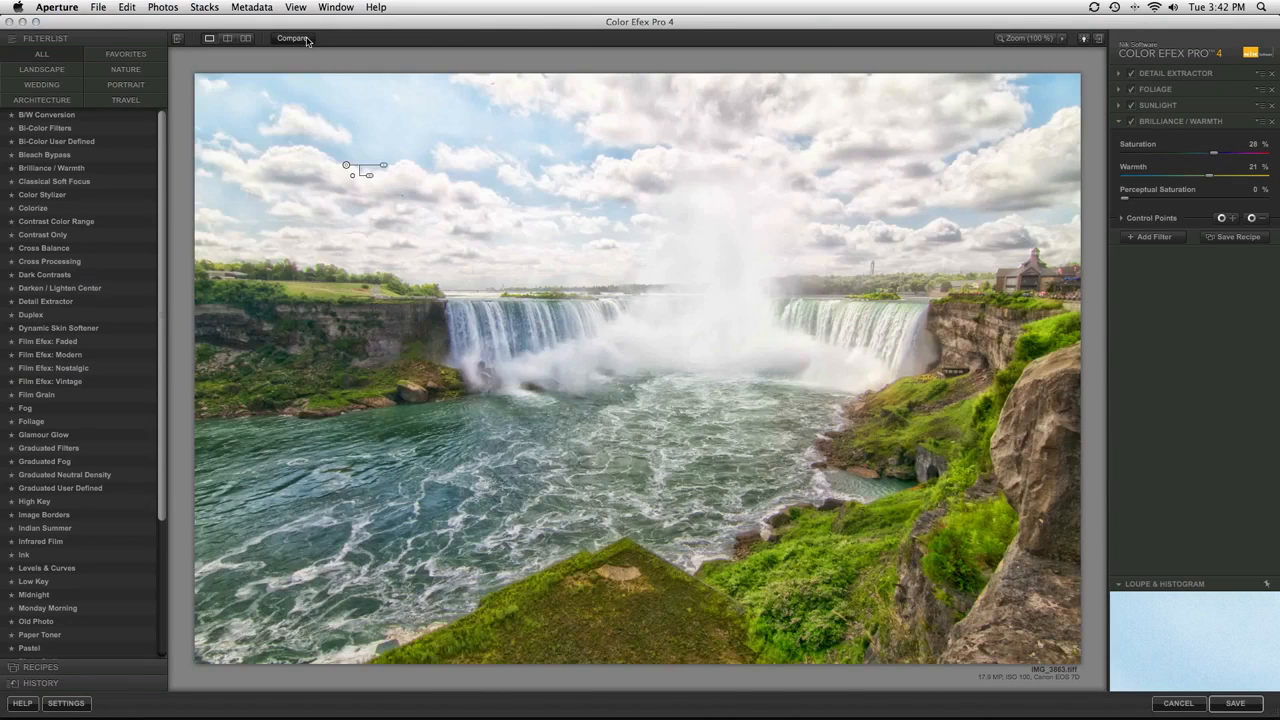
{"action": "left_click", "coordinate": [307, 40]}
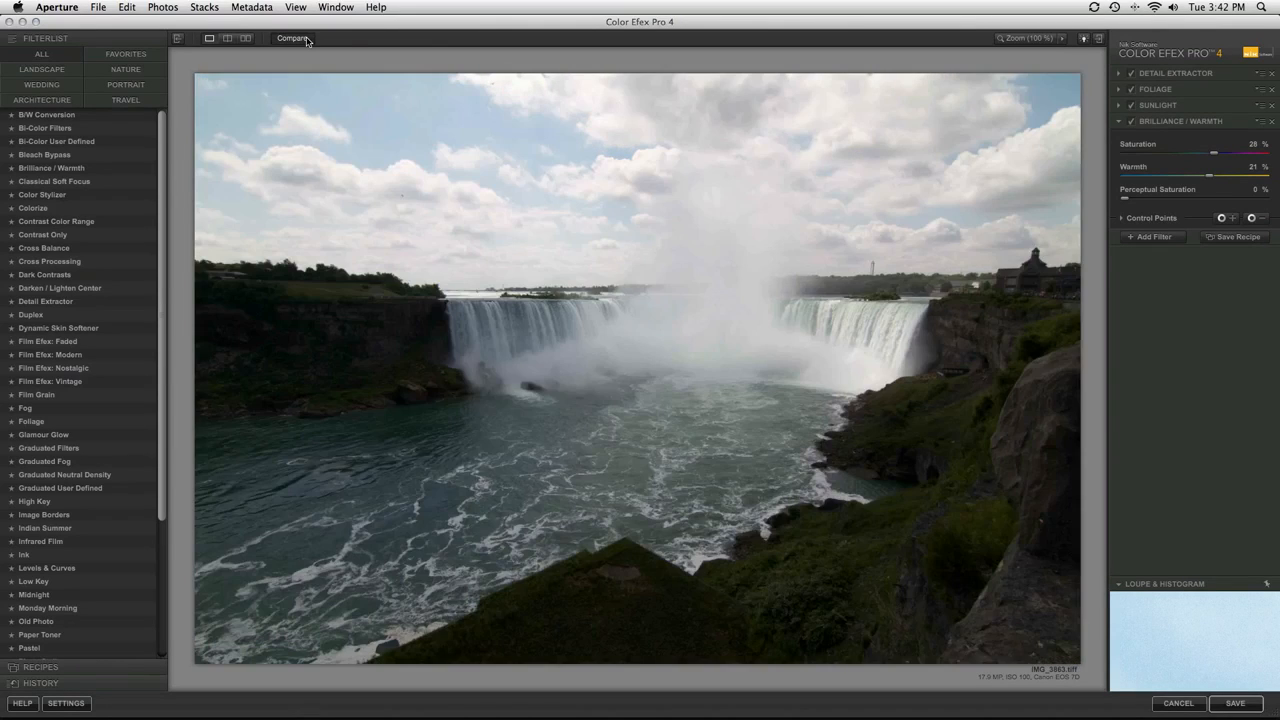
{"action": "left_click", "coordinate": [307, 40]}
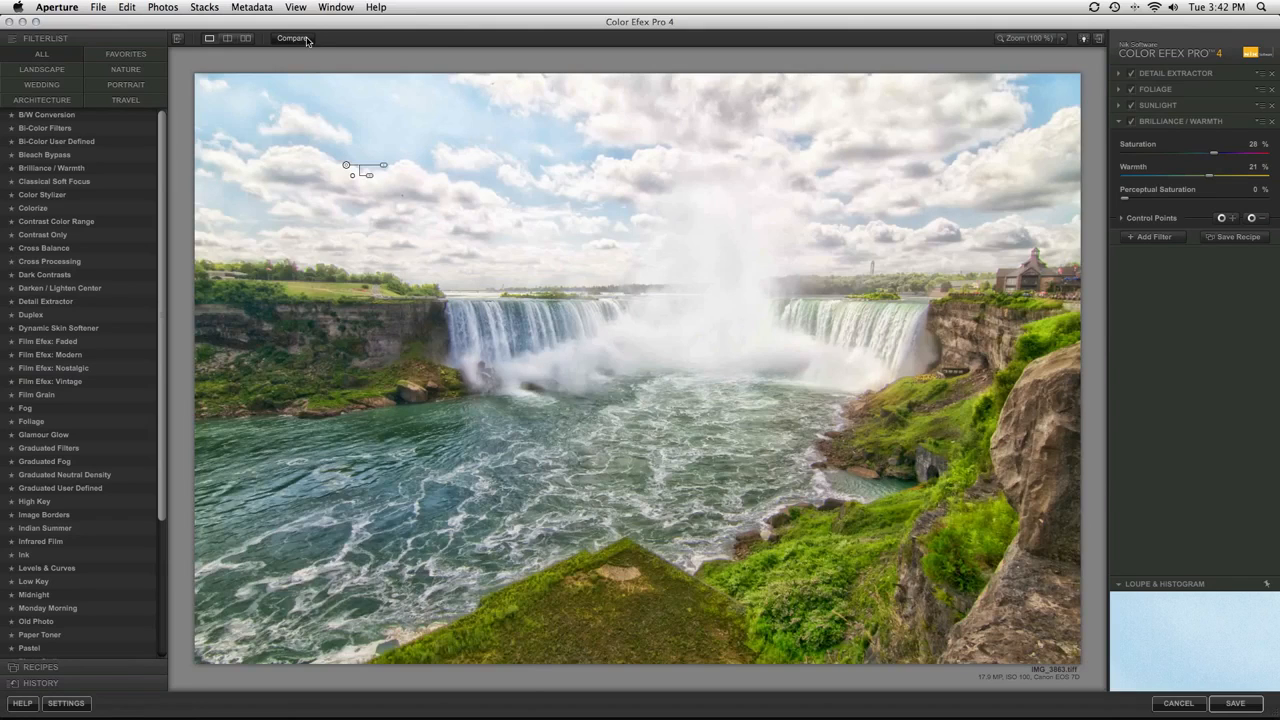